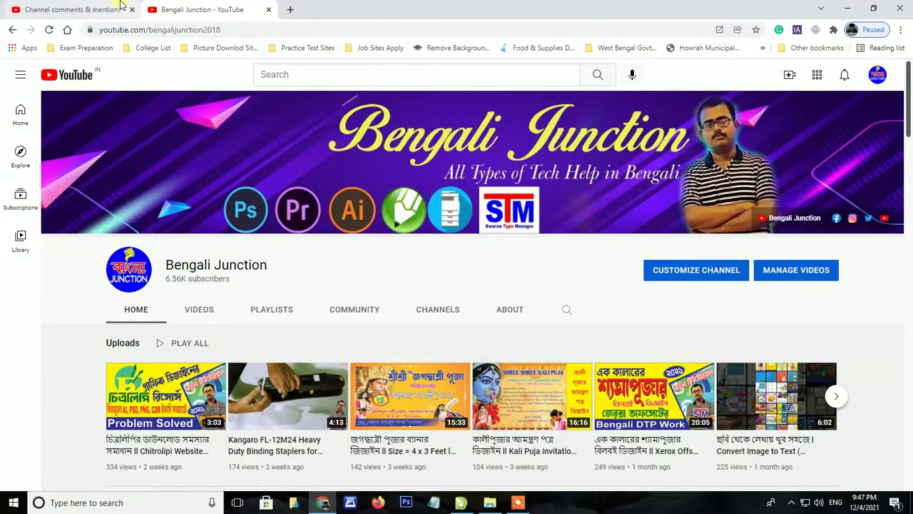
- On the channel comments page, heart the 'Dada bleed area koto hobe..' and 'Bleed area koto nebo....' comments
left_click(122, 6)
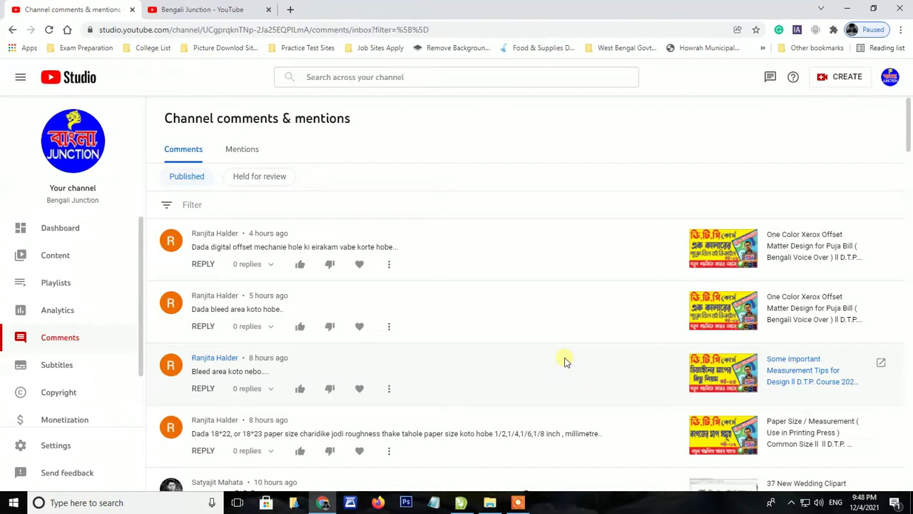
left_click(359, 264)
left_click(359, 326)
- Heart the third bleed-area comment, the 18*22 paper-size comment, and the expanded long Bengali thank-you comment
left_click(369, 391)
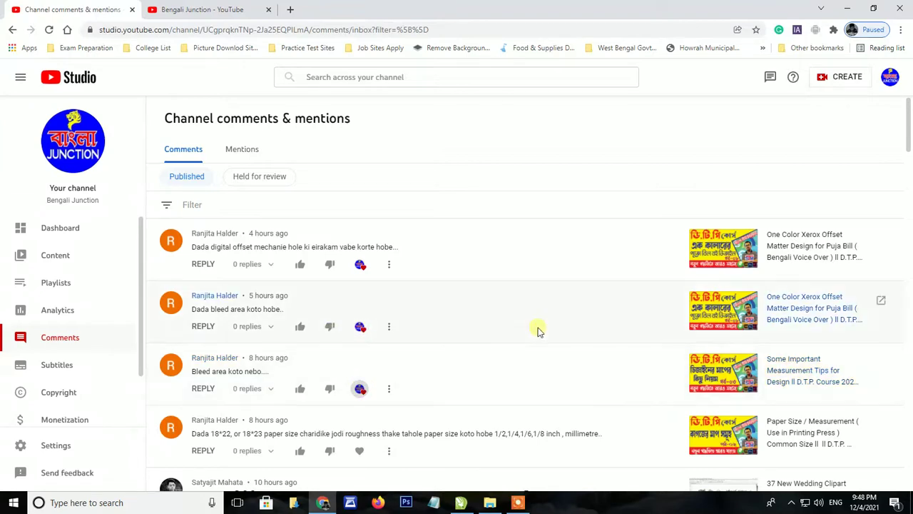
scroll(536, 328, "down", 2)
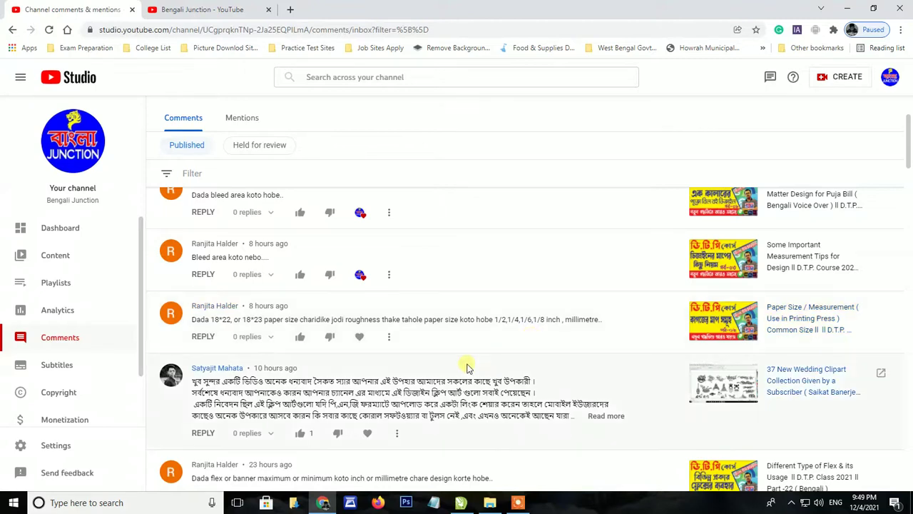
left_click(360, 340)
left_click(605, 415)
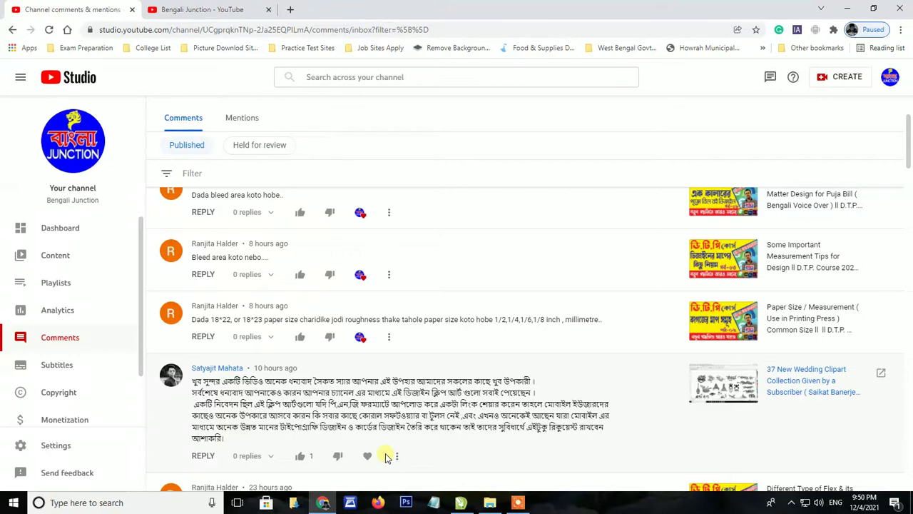
left_click(367, 456)
scroll(451, 421, "down", 2)
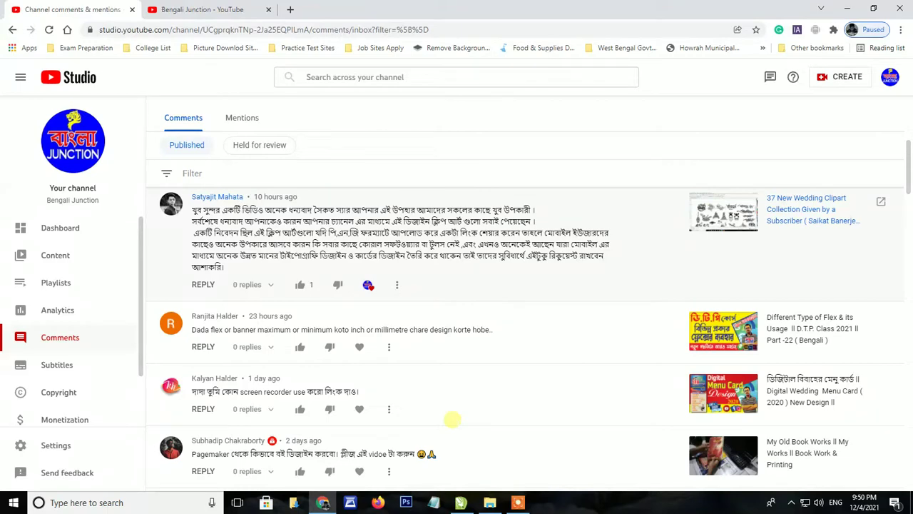
scroll(452, 421, "up", 1)
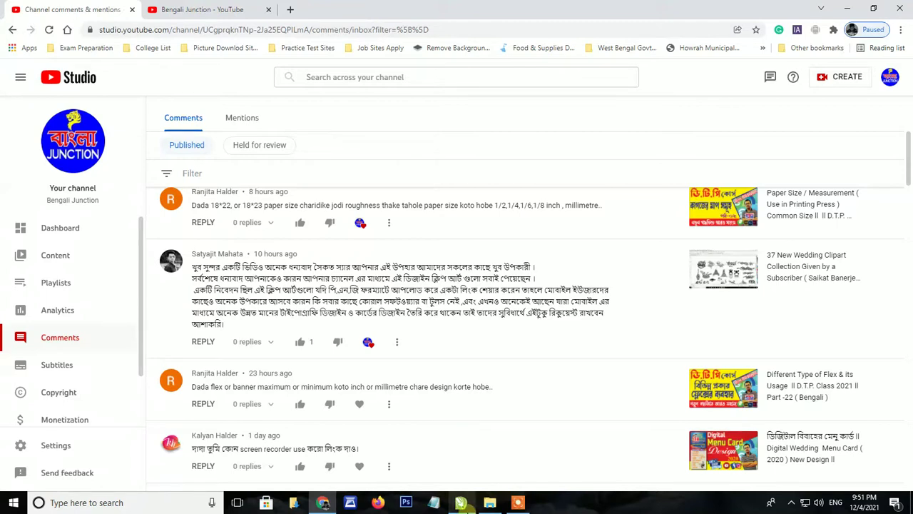
- Start a new CorelDRAW document measured in inches with a 3 × 2 page size
left_click(461, 503)
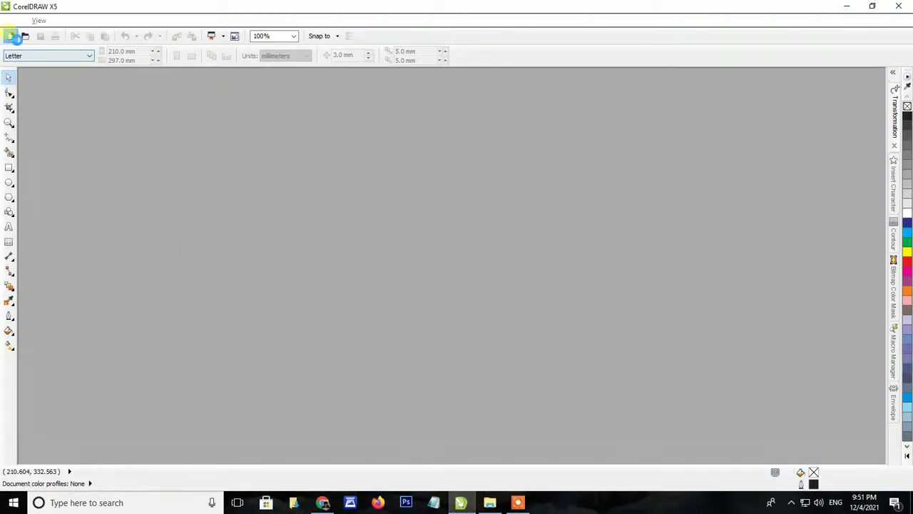
left_click(10, 36)
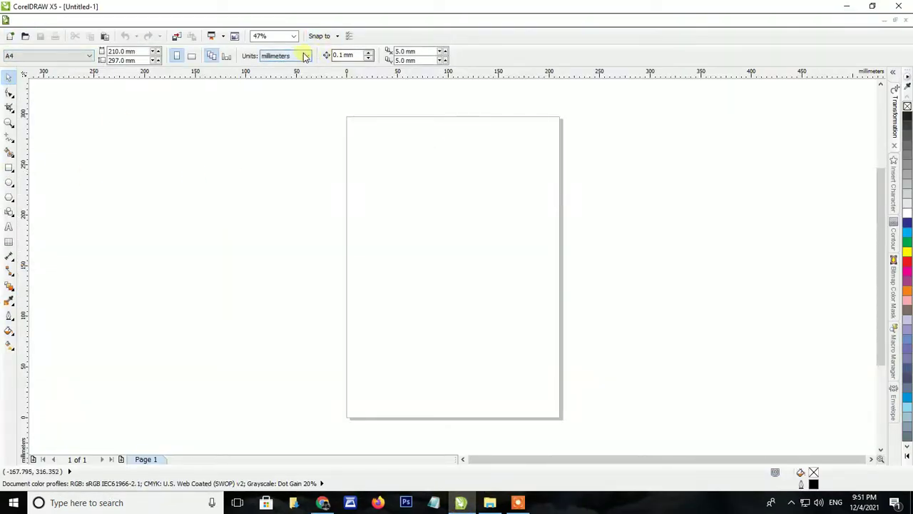
left_click(306, 56)
left_click(306, 74)
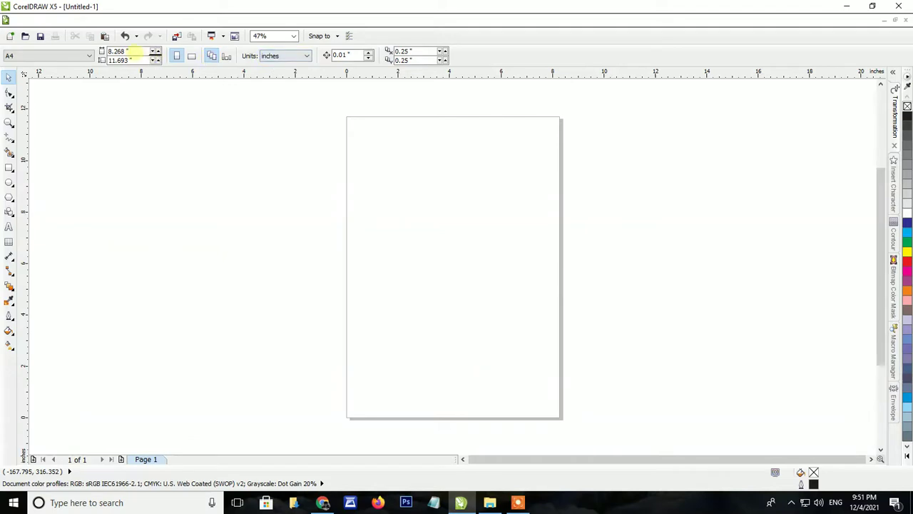
left_click(120, 52)
type("32")
key("Return")
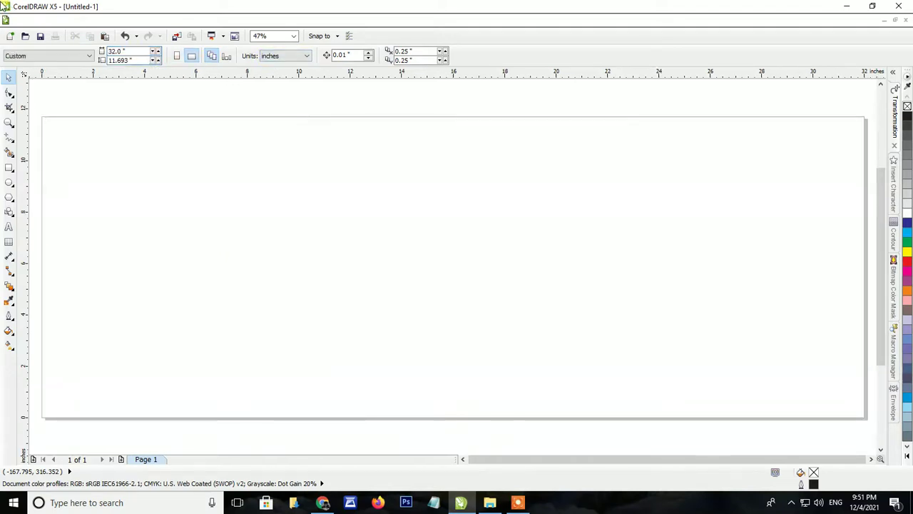
type("3")
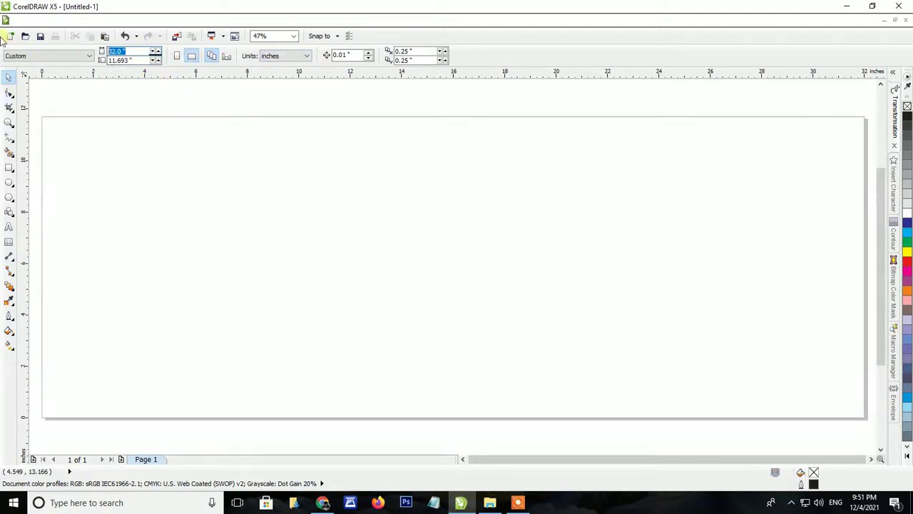
key("Tab")
type("2")
key("Return")
- Switch the units to feet and set the page to 3 × 2 ft
scroll(435, 269, "up", 3)
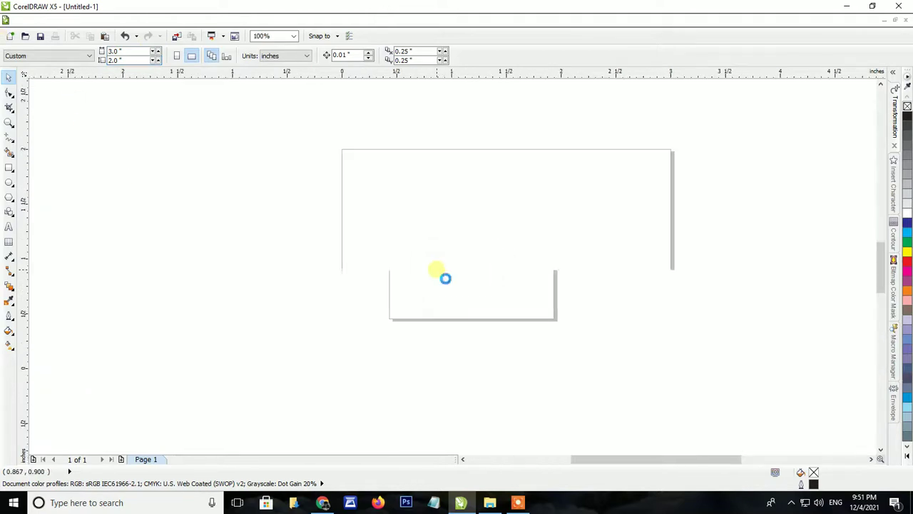
left_click(299, 56)
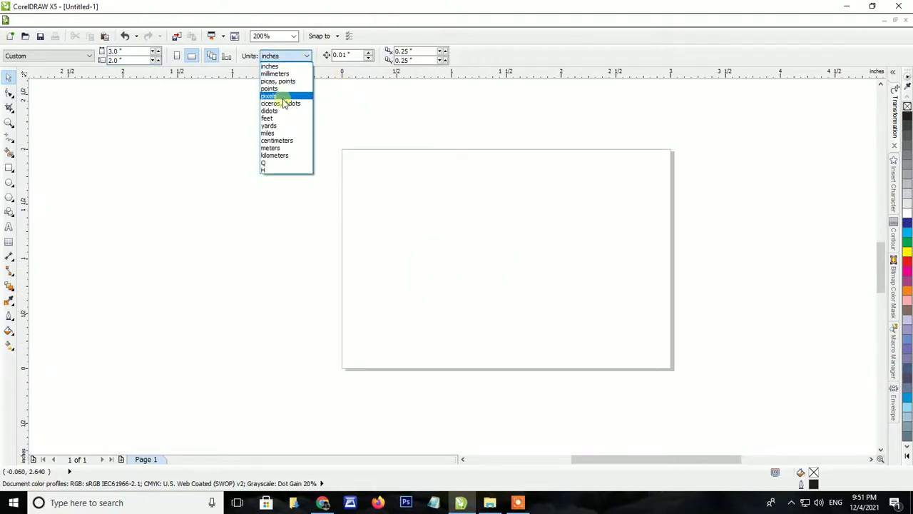
left_click(285, 124)
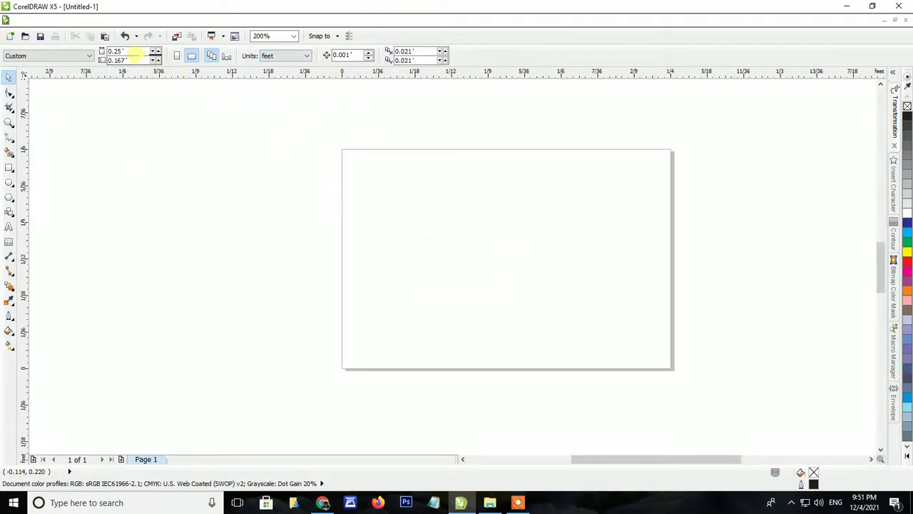
double_click(118, 51)
type("3")
key("Return")
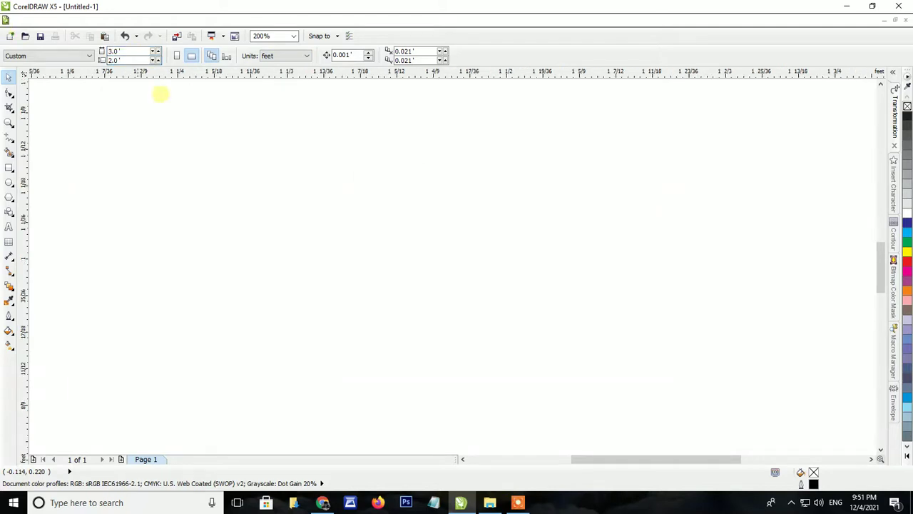
scroll(242, 126, "down", 3)
scroll(265, 129, "down", 2)
scroll(312, 136, "up", 1)
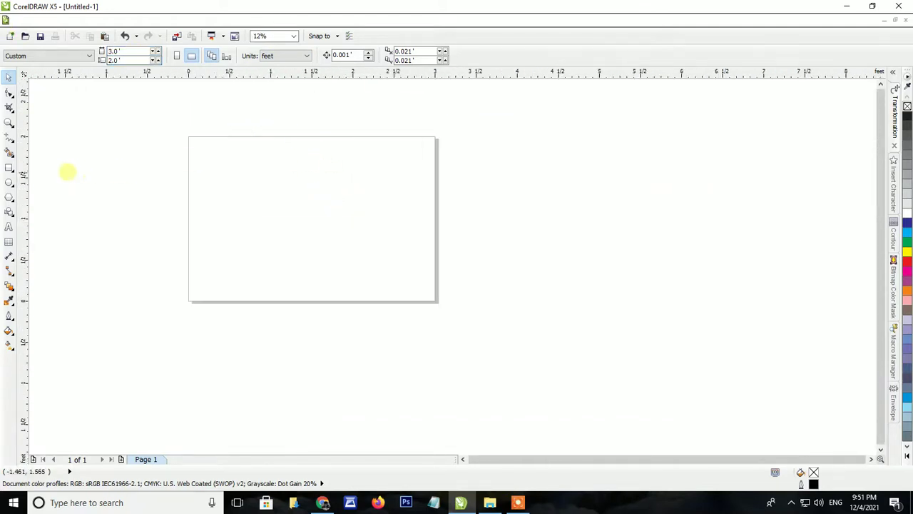
- Draw a rectangle and size it to 3 × 2 ft to cover the page
left_click(9, 168)
left_click_drag(200, 150, 381, 261)
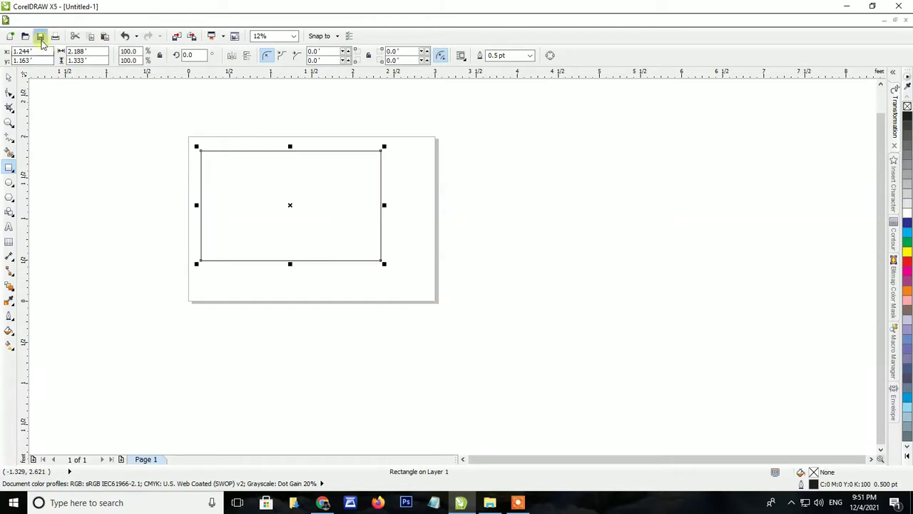
double_click(77, 52)
type("3")
key("Tab")
type("2")
key("Return")
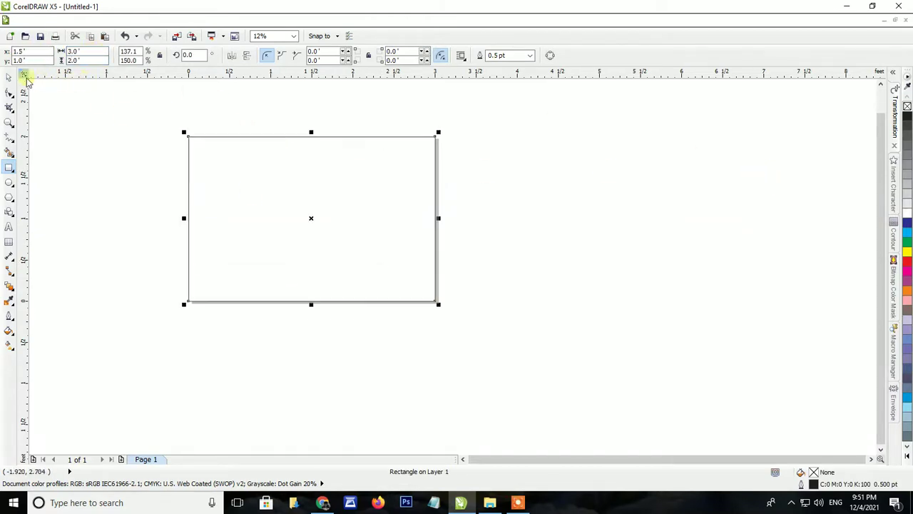
- Fill the page-sized rectangle with cyan
left_click(9, 77)
left_click(355, 184)
scroll(354, 184, "up", 2)
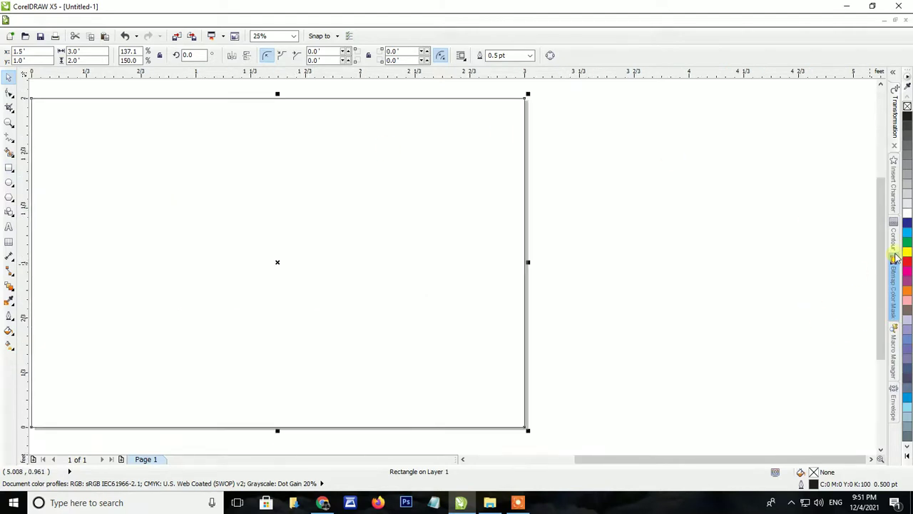
left_click(907, 232)
scroll(845, 239, "down", 1)
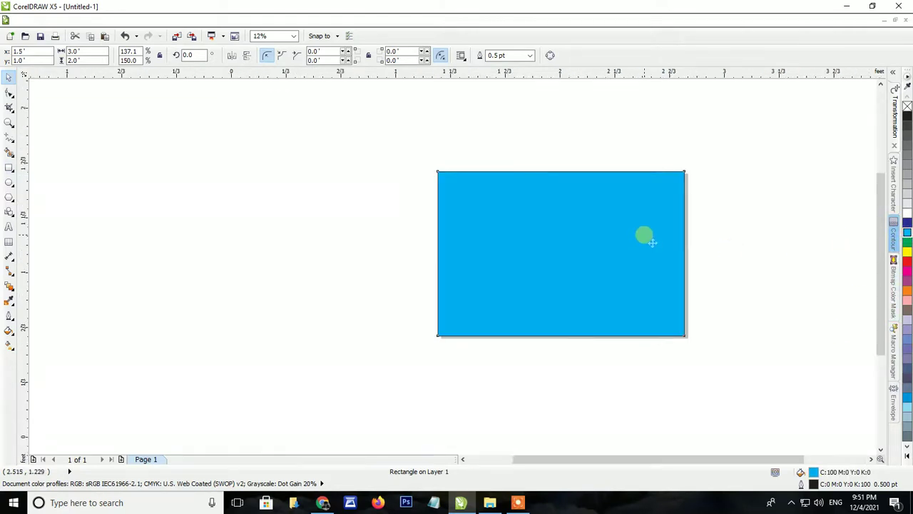
scroll(644, 237, "up", 1)
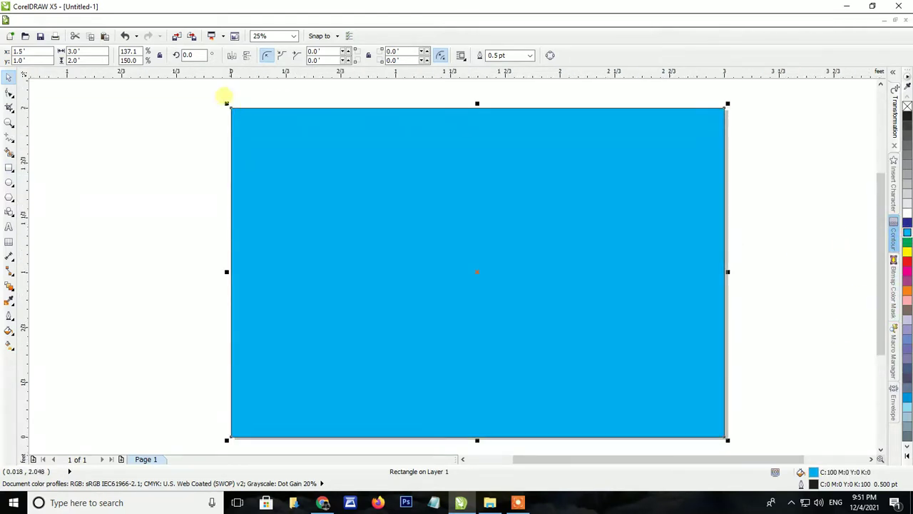
- Create a 2.85 × 1.85 ft inner rectangle and fill it with white
double_click(74, 52)
type("2.")
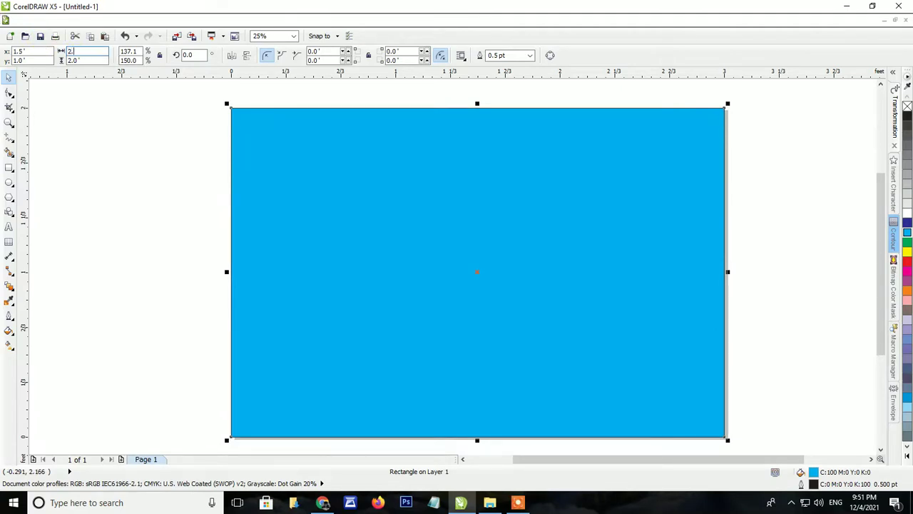
type("85")
key("Tab")
type("1.85")
key("Return")
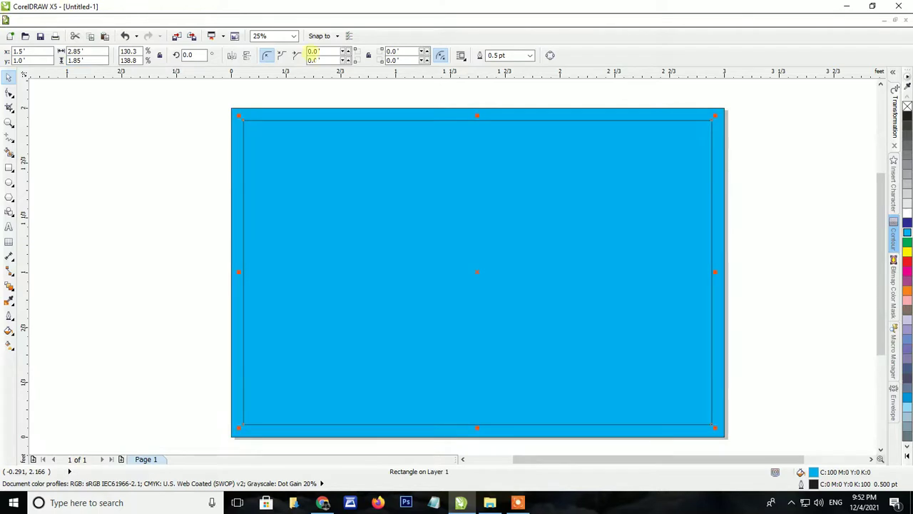
left_click(907, 212)
- Deselect everything to view the cyan border around the white inner panel
left_click(803, 200)
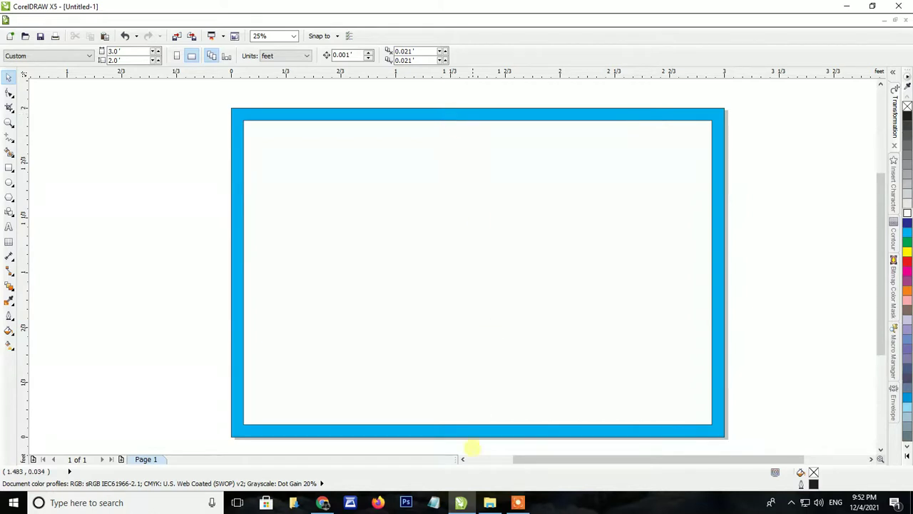
- Back in YouTube Studio, heart the flex and banner size comment
left_click(323, 502)
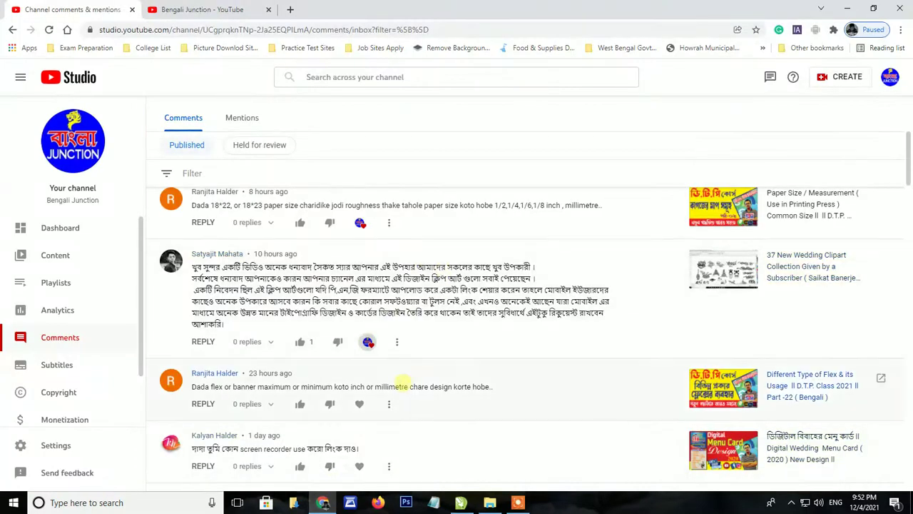
left_click(360, 404)
scroll(498, 355, "down", 1)
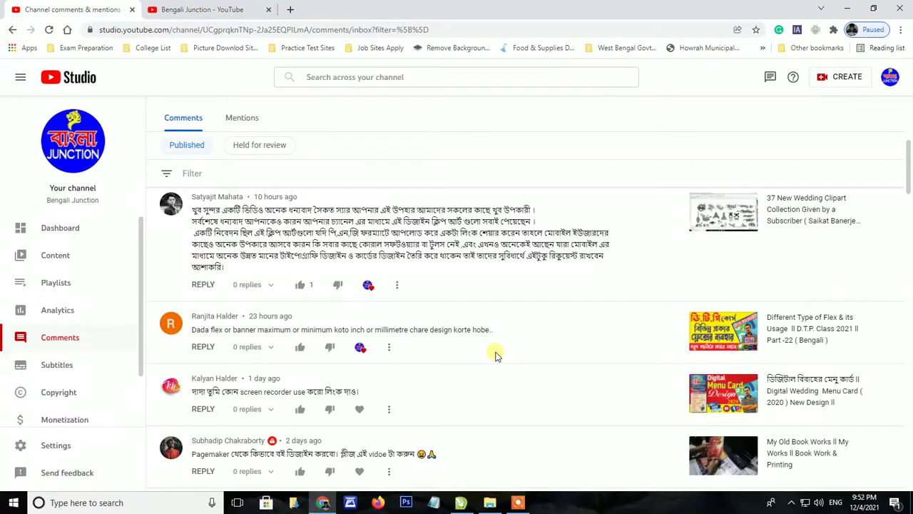
left_click(520, 503)
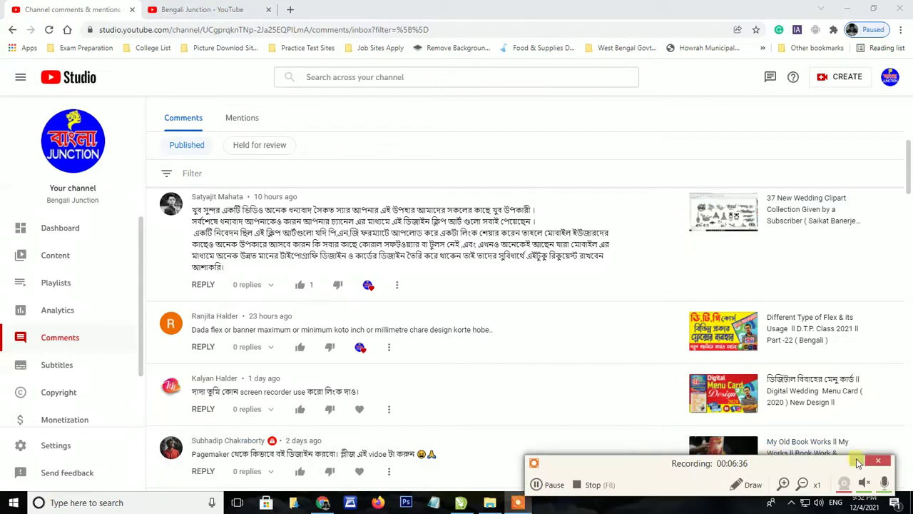
left_click(877, 461)
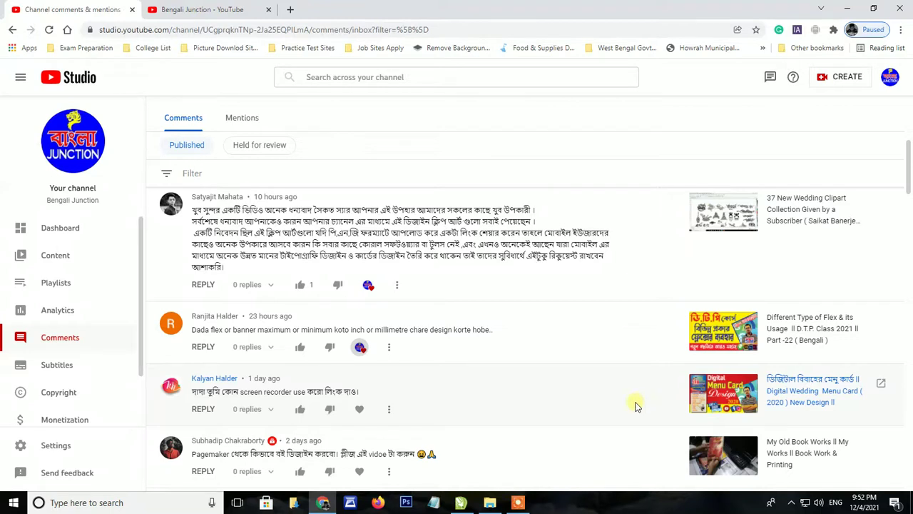
- Draft the reply 'ice cream screenrecorder' to the screen recorder question, fixing the spelling
left_click(203, 408)
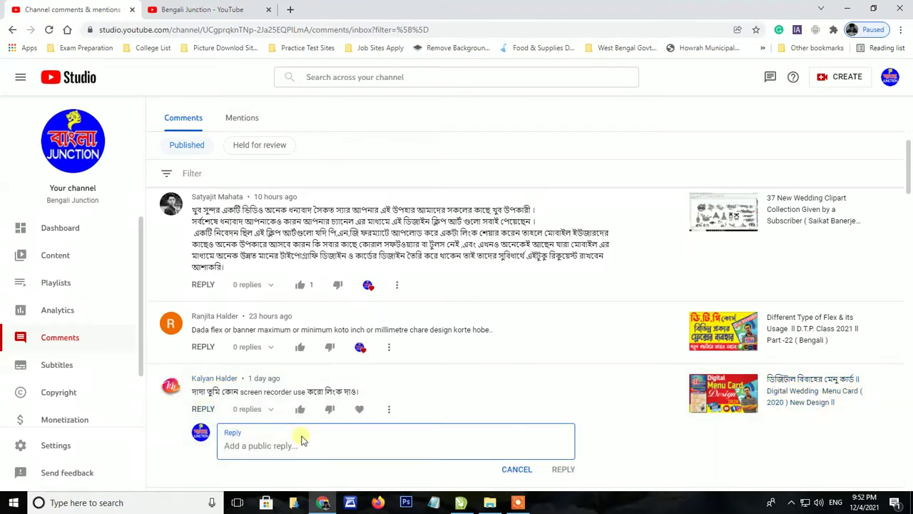
type("icecr")
type("eam sc")
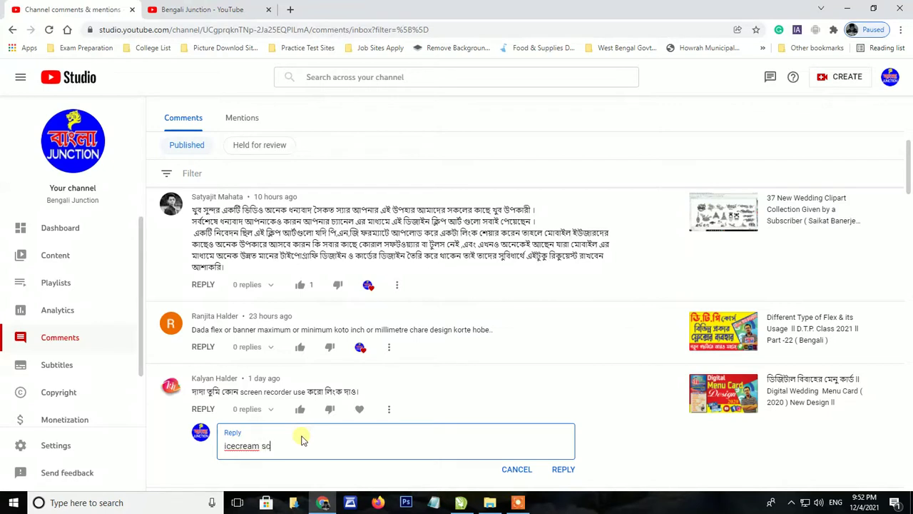
type("ree")
type("recorder")
double_click(255, 446)
right_click(238, 443)
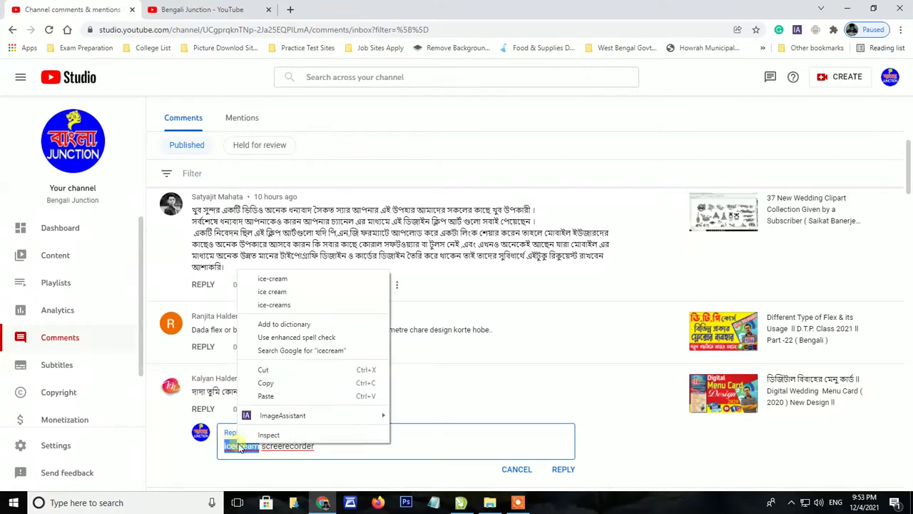
left_click(326, 291)
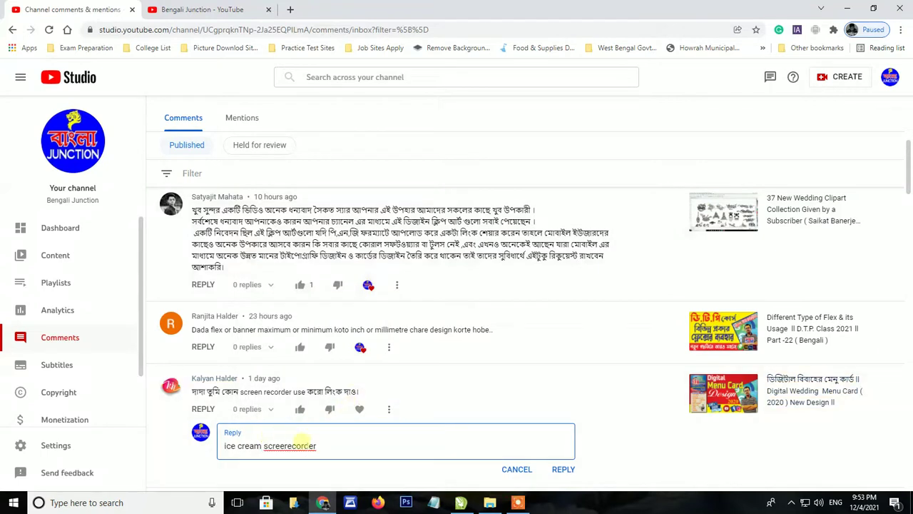
left_click(264, 445)
left_click(284, 445)
type("n")
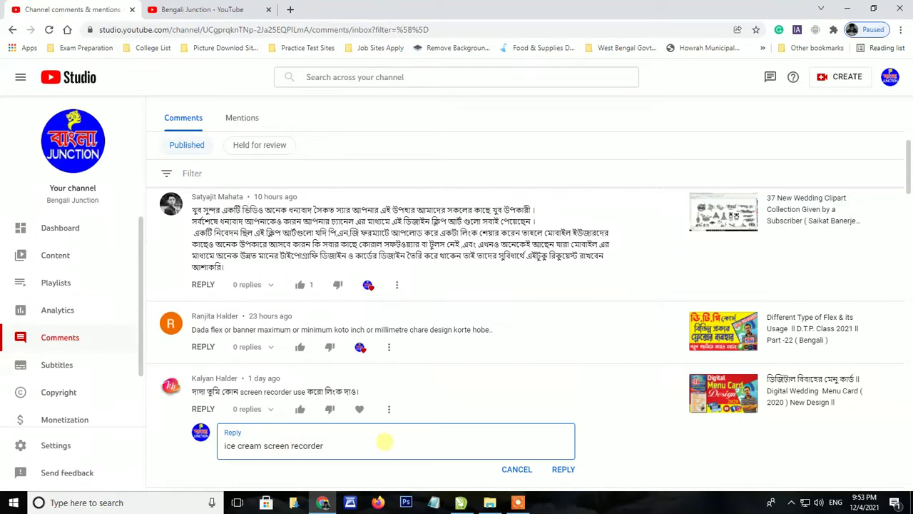
- Post the reply and heart the screen recorder question comment
scroll(384, 441, "down", 1)
left_click(563, 412)
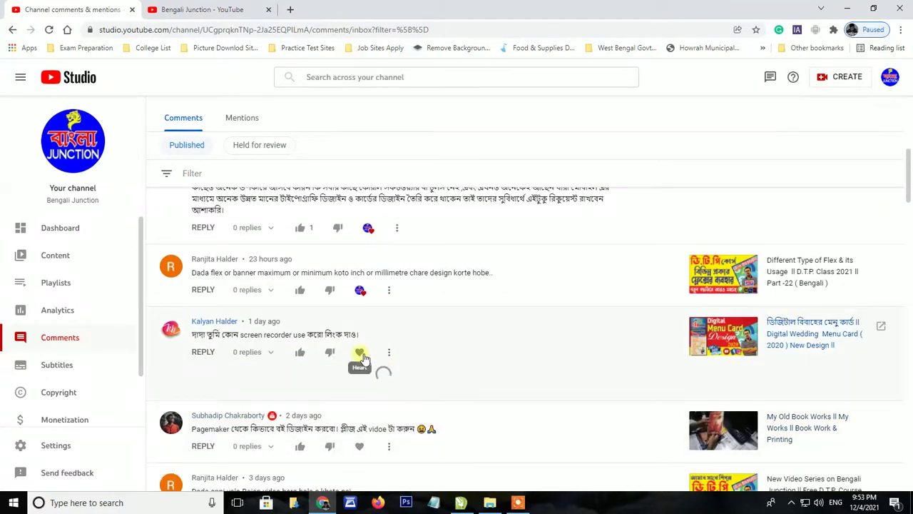
left_click(361, 353)
scroll(467, 367, "down", 1)
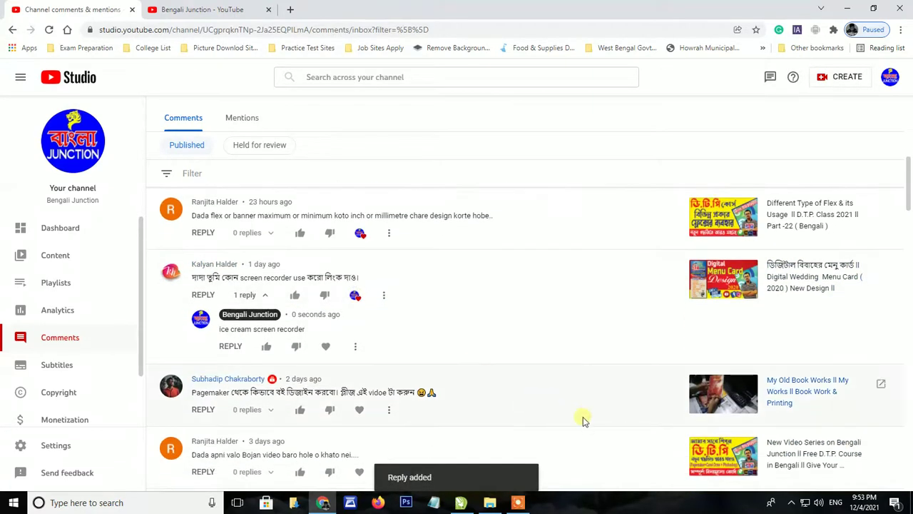
scroll(583, 418, "up", 1)
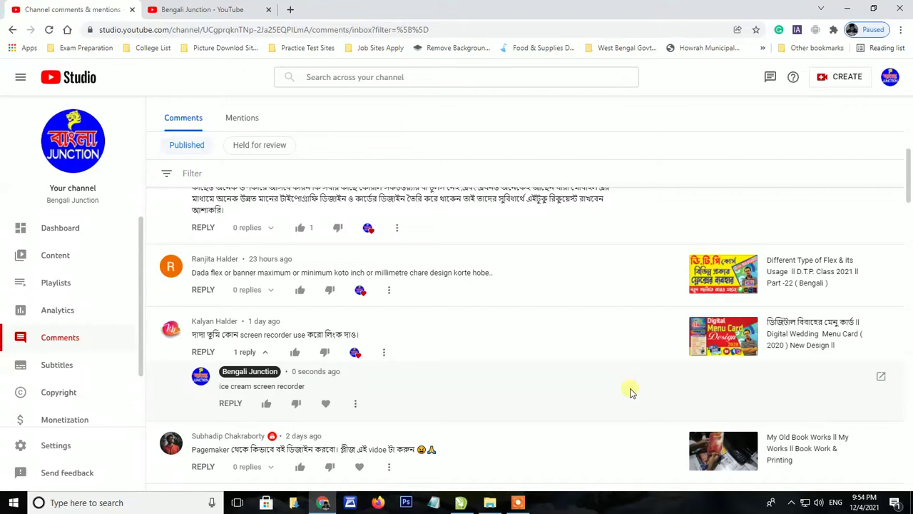
- Give a creator heart to the comment requesting a PageMaker book design tutorial
left_click(360, 467)
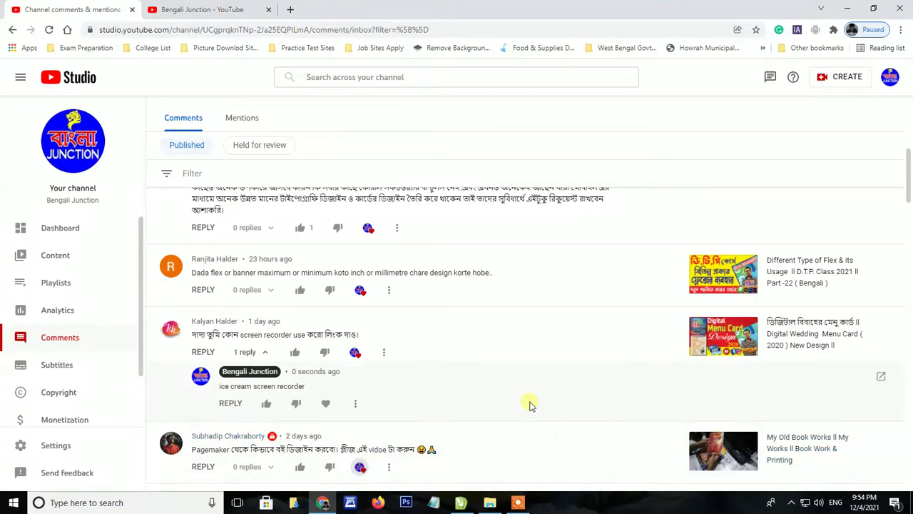
scroll(530, 404, "down", 2)
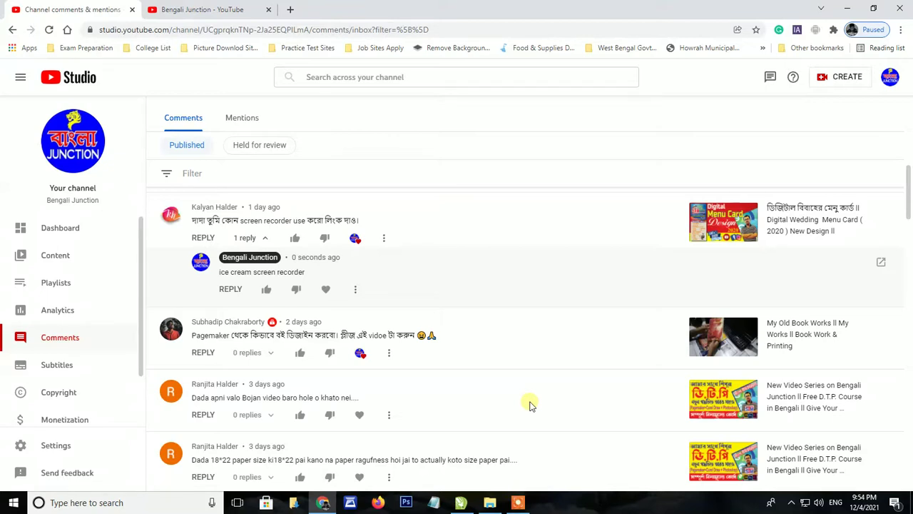
left_click(462, 505)
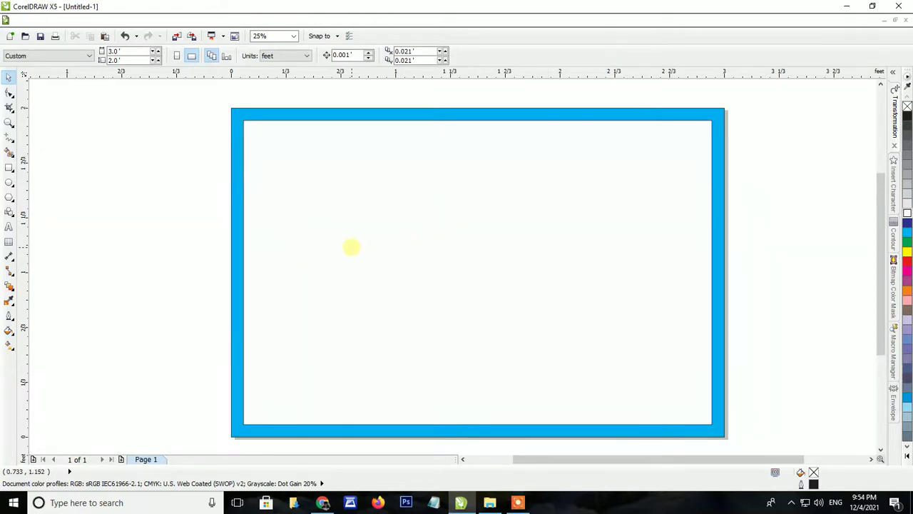
scroll(351, 247, "down", 1)
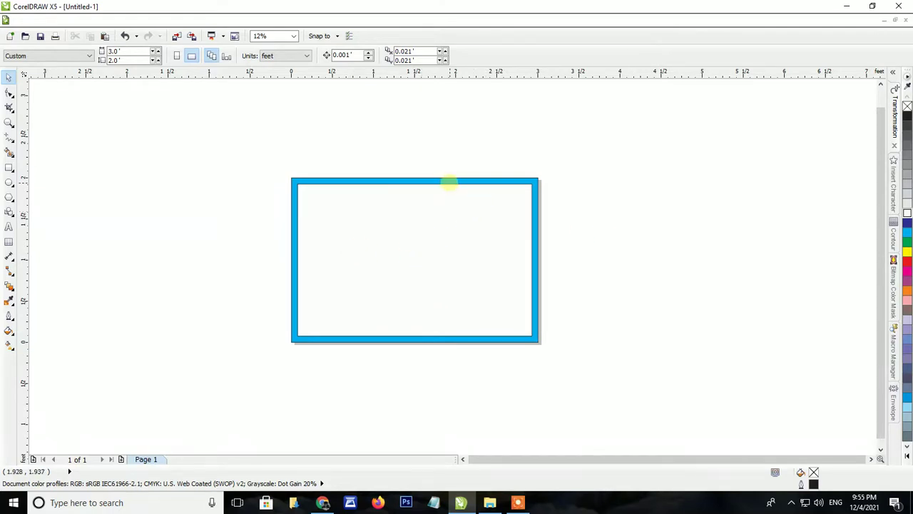
scroll(402, 167, "up", 1)
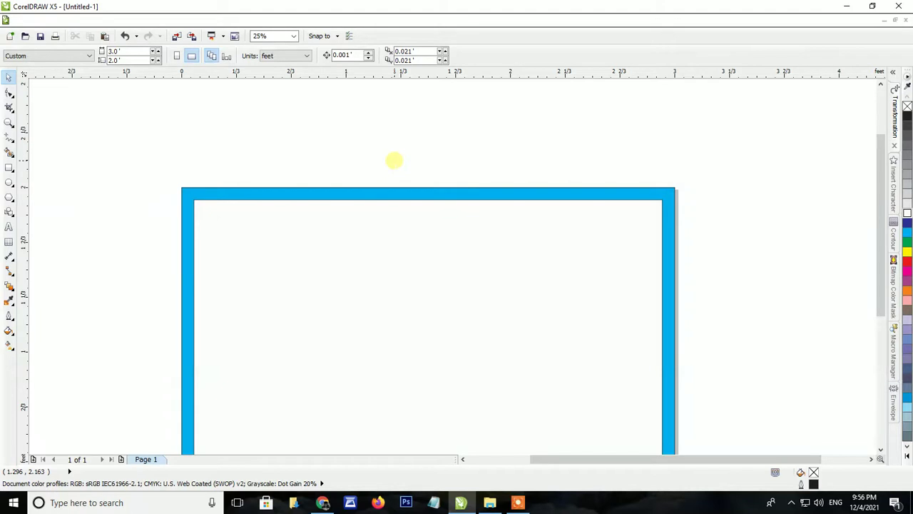
- Back in YouTube Studio, heart the video-praise, 18*22 paper-size, and DTP job-work tutorial comments
left_click(323, 502)
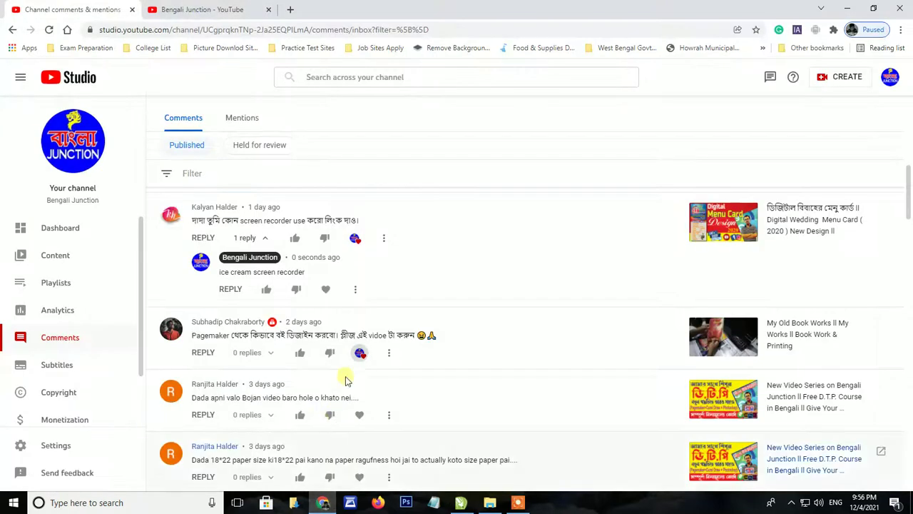
scroll(356, 359, "down", 1)
left_click(360, 358)
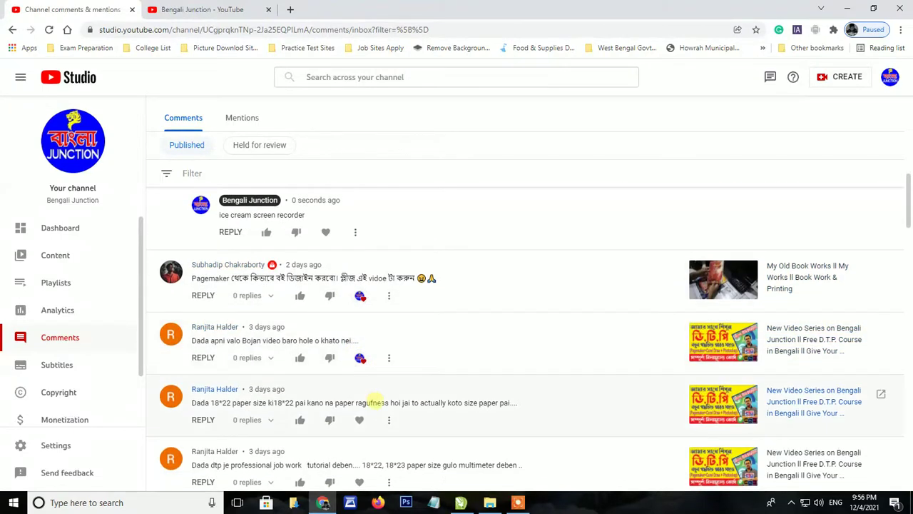
left_click(360, 420)
scroll(454, 399, "down", 1)
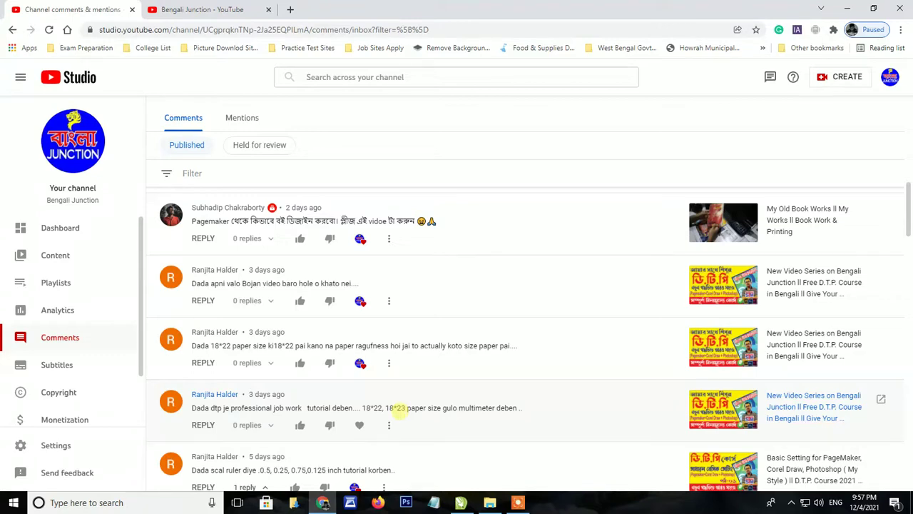
left_click(359, 424)
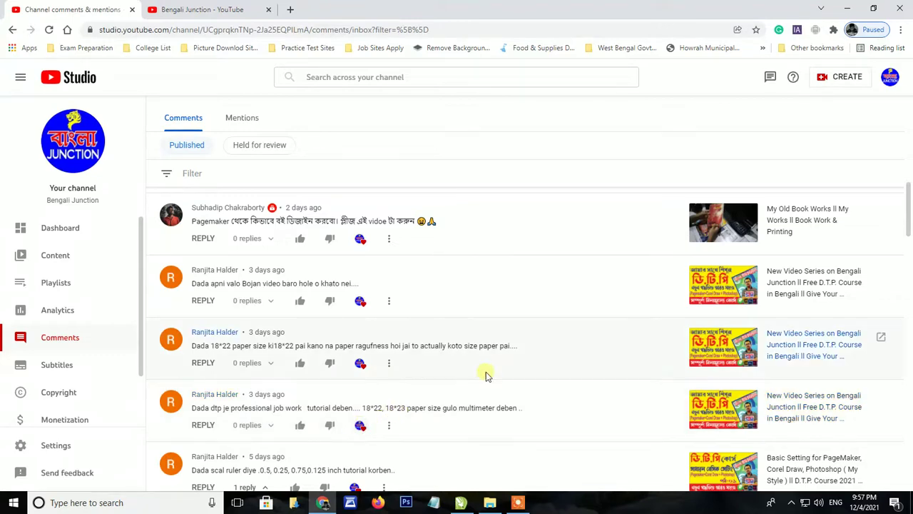
scroll(485, 376, "down", 3)
scroll(485, 376, "down", 1)
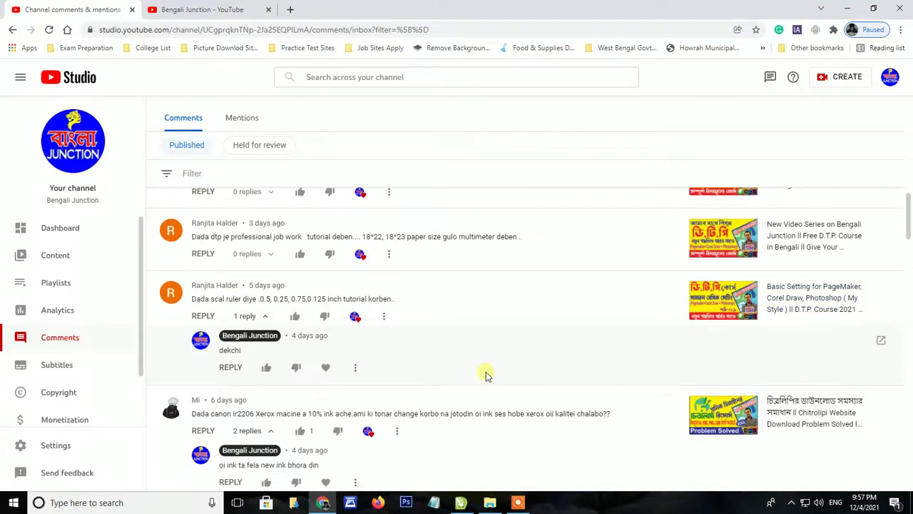
scroll(485, 376, "down", 1)
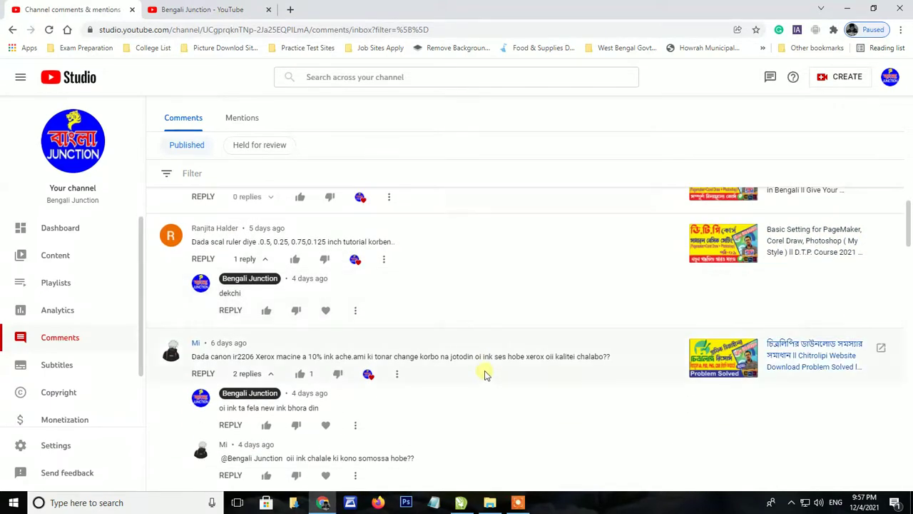
- Reply 'na' under the follow-up asking whether using that ink causes problems
left_click(231, 475)
scroll(244, 474, "down", 4)
scroll(424, 404, "down", 2)
scroll(361, 251, "up", 1)
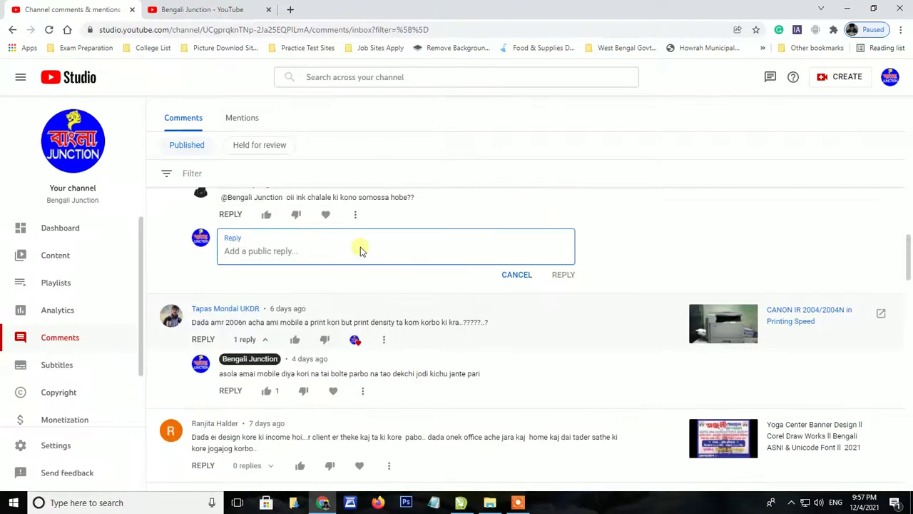
type("na")
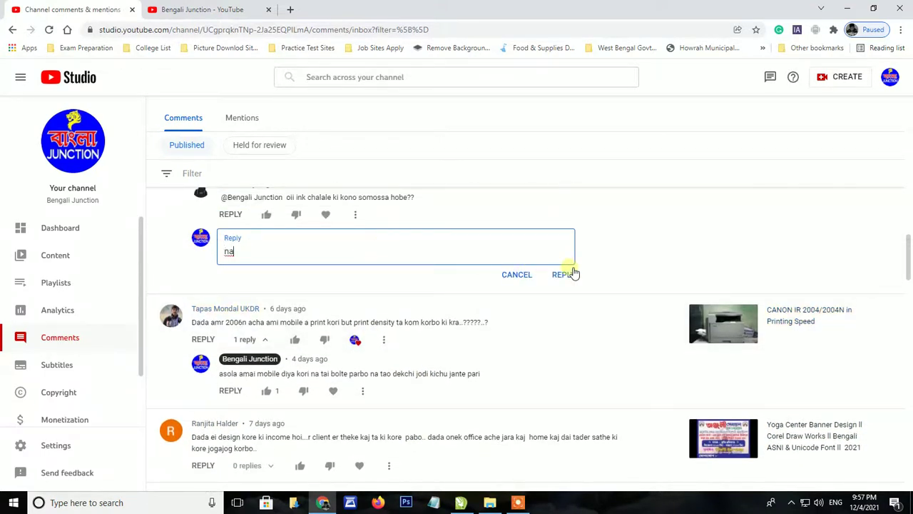
left_click(573, 274)
scroll(566, 272, "up", 5)
scroll(566, 277, "up", 2)
scroll(566, 277, "up", 5)
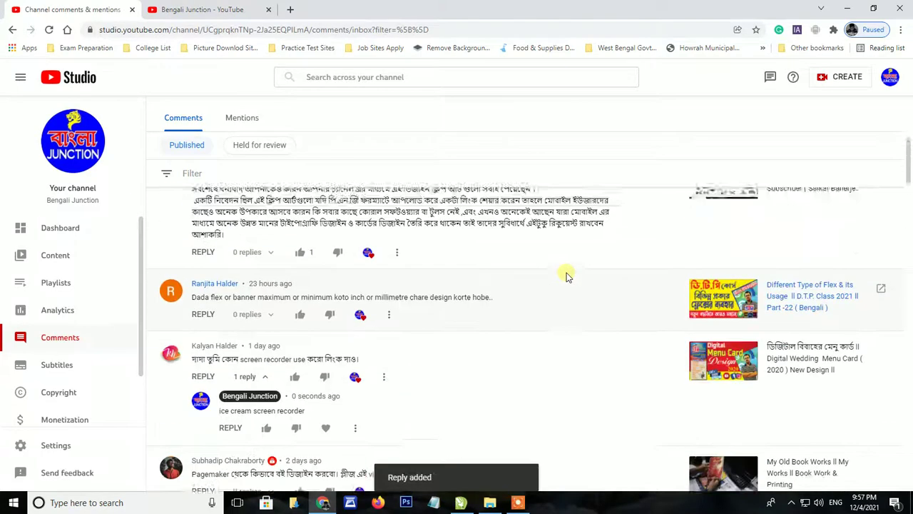
scroll(567, 276, "up", 5)
scroll(566, 276, "up", 1)
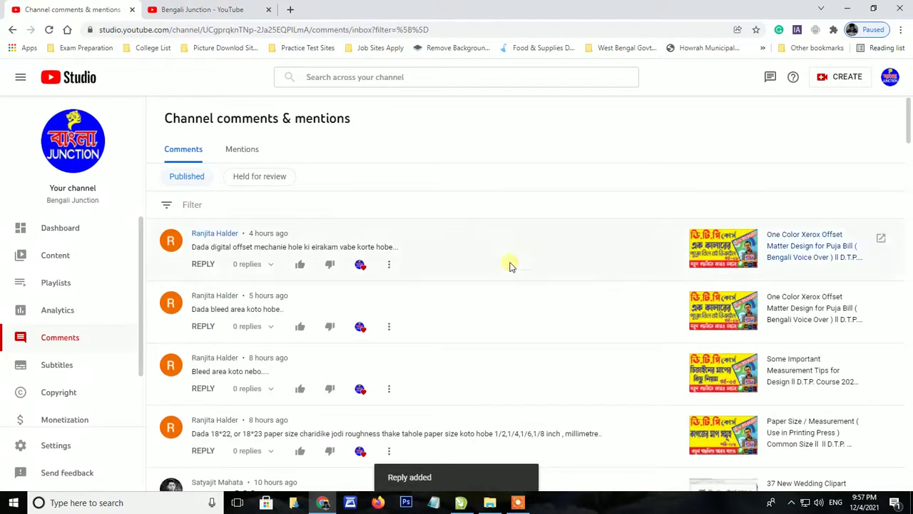
- Switch to the 'Bengali Junction - YouTube' tab showing the channel home page
left_click(278, 17)
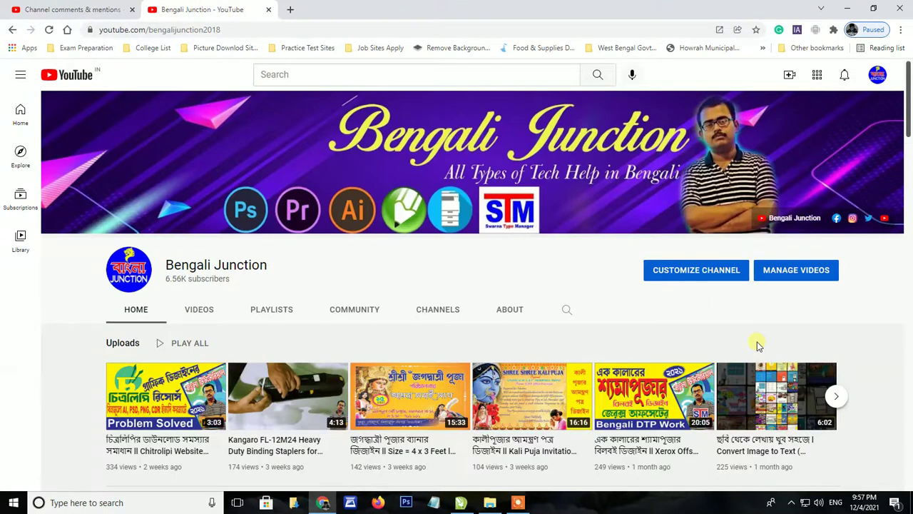